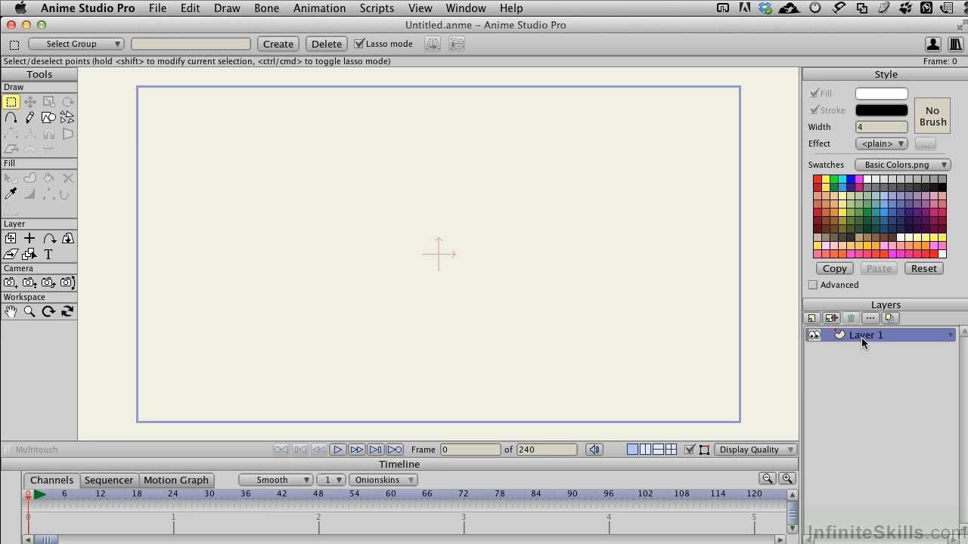
Rename Layer 1 to 'Body' in its Layer Settings
double_click(861, 337)
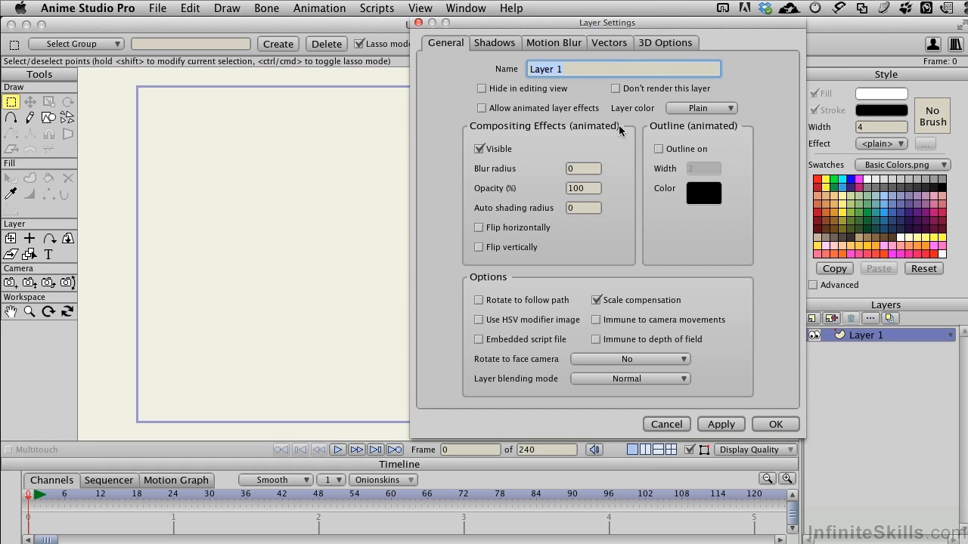
type("Body")
key("Return")
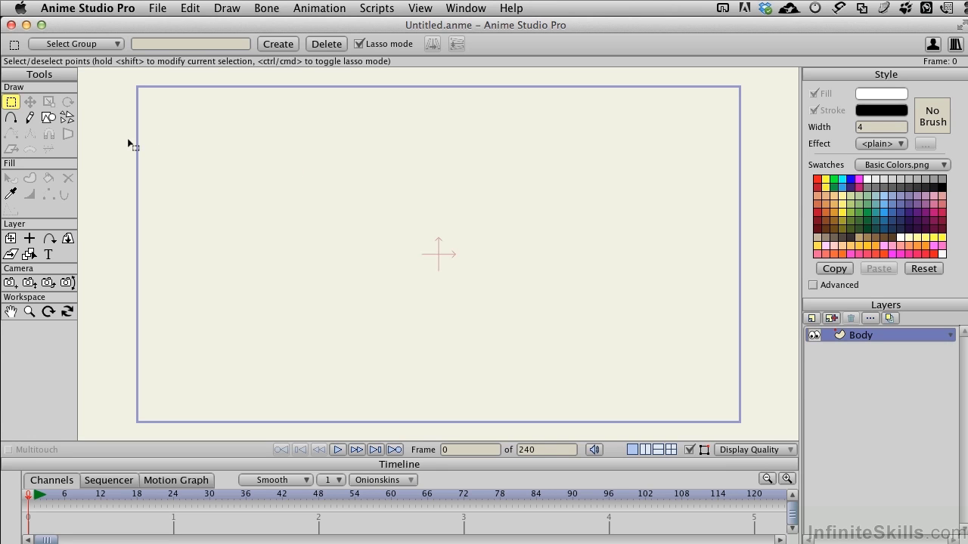
Draw a tall rectangle at the centre of the canvas with the Draw Shape tool
left_click(49, 119)
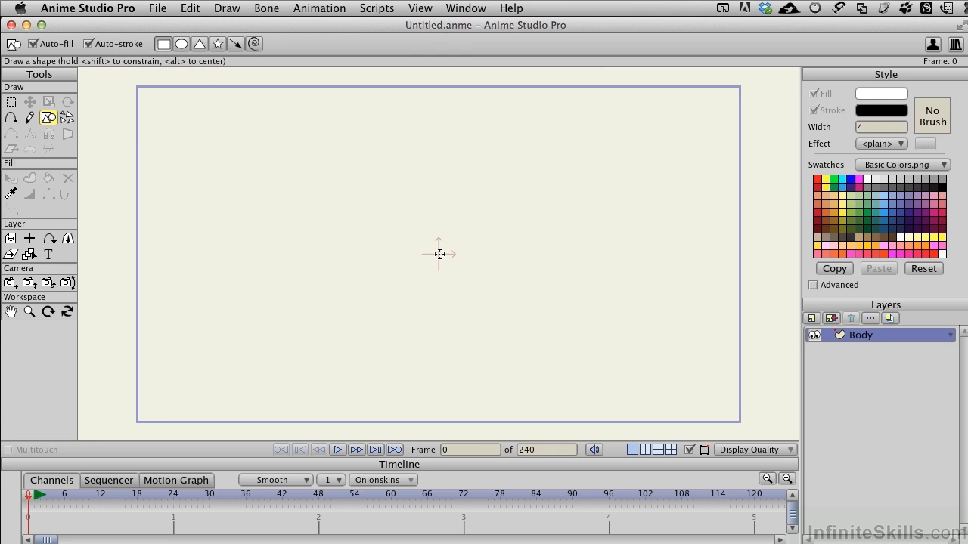
left_click_drag(440, 254, 470, 312)
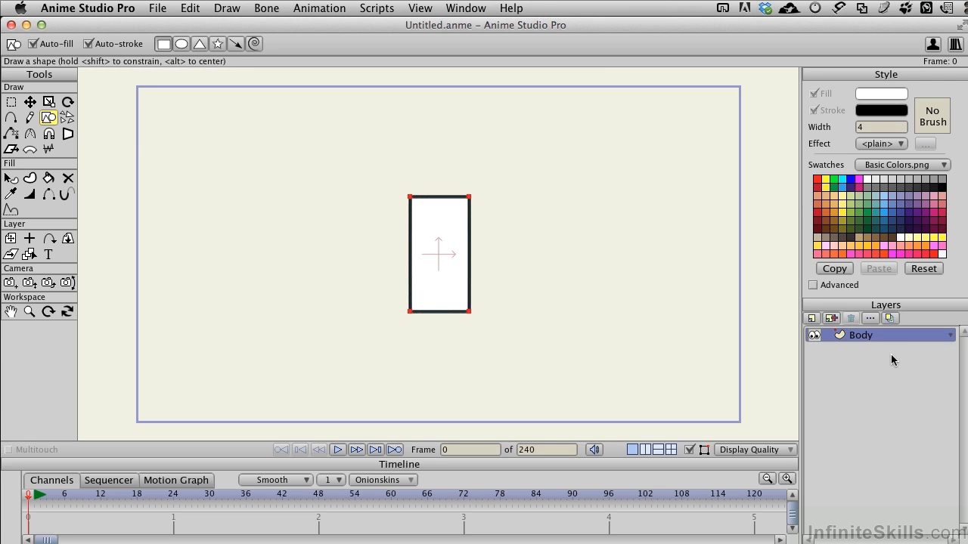
Add a vector layer named 'Arm right' above the Body layer
left_click(812, 318)
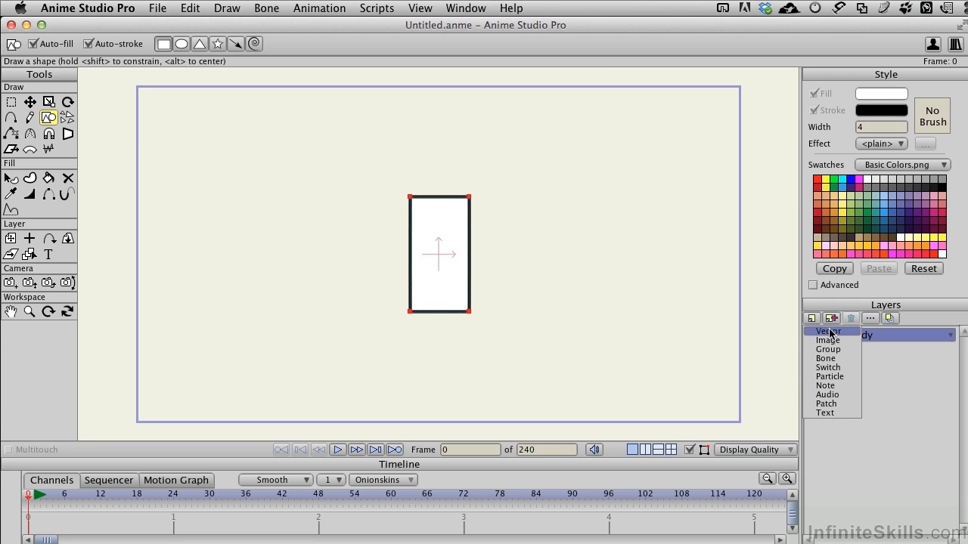
left_click(828, 332)
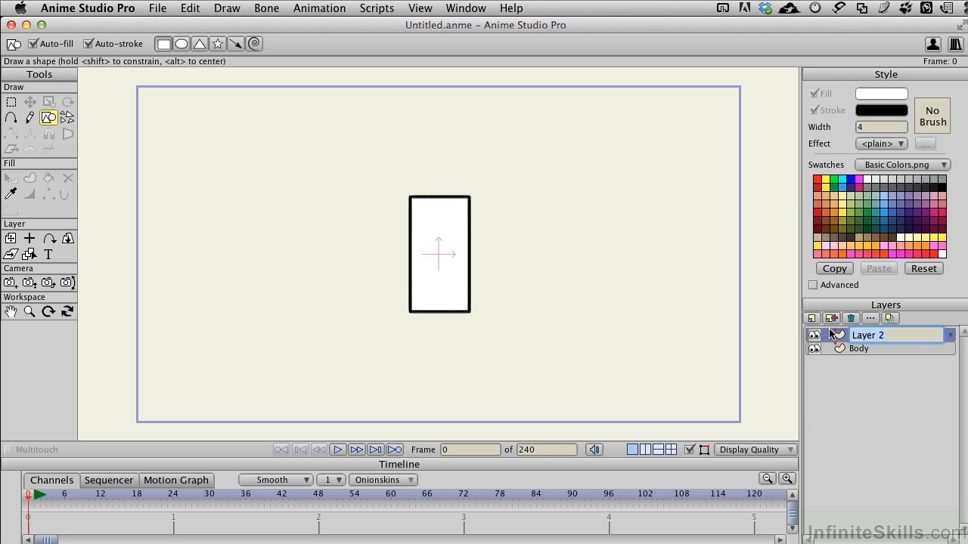
type("Arm right")
key("Return")
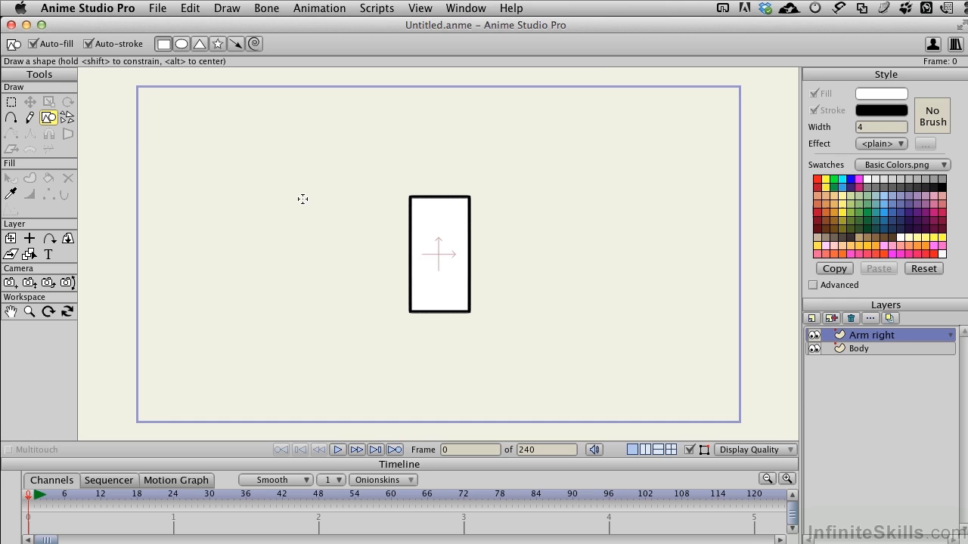
Draw the arm rectangles left of the body, then shift all of them left and shrink them
left_click_drag(303, 199, 325, 305)
key("t")
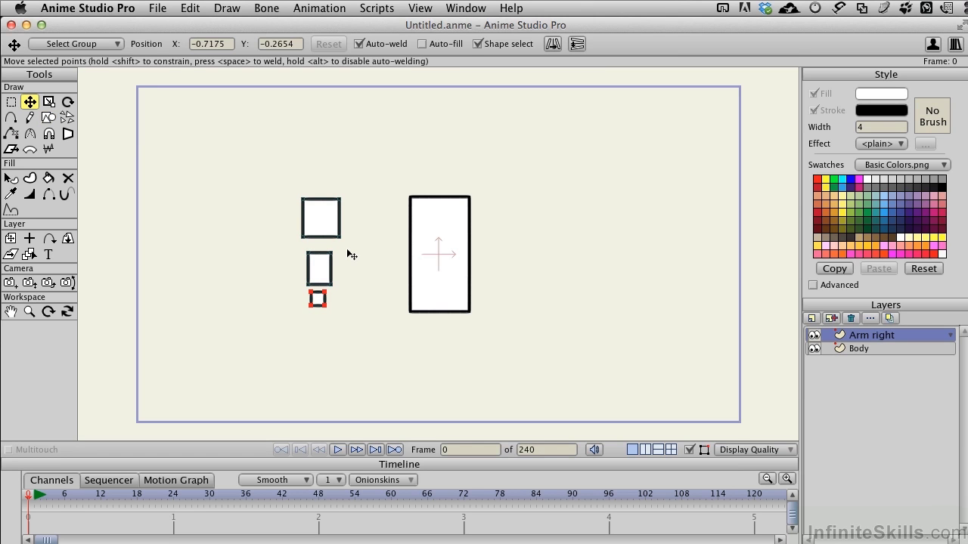
key("super+a")
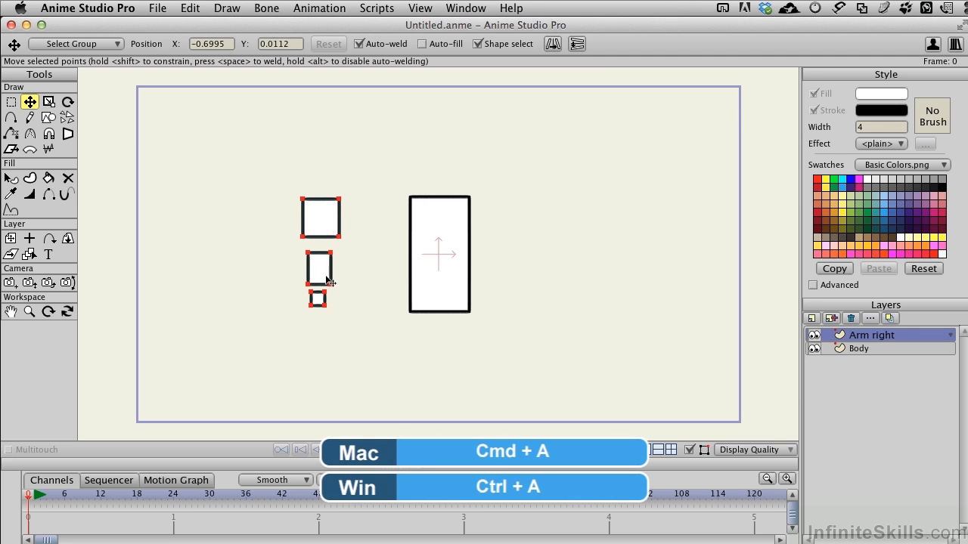
left_click_drag(327, 279, 315, 280)
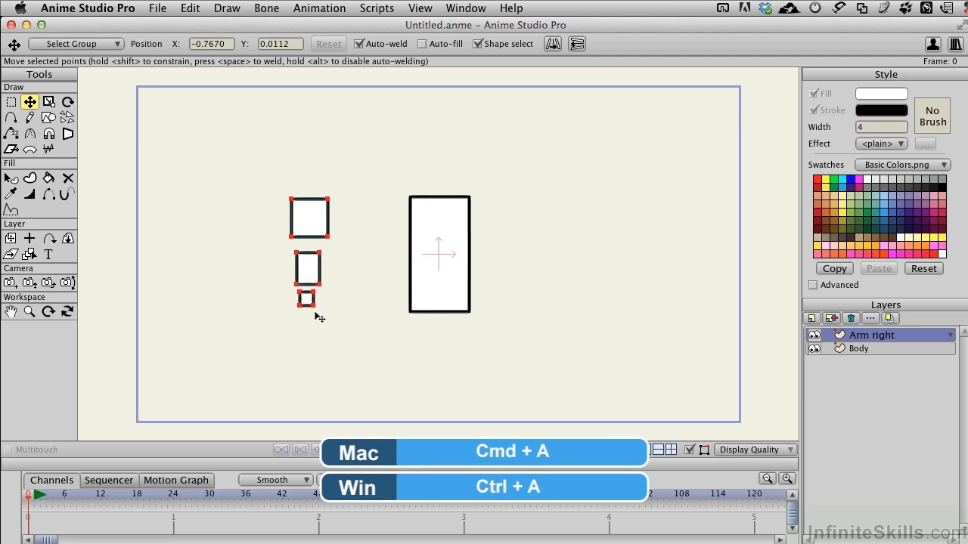
key("s")
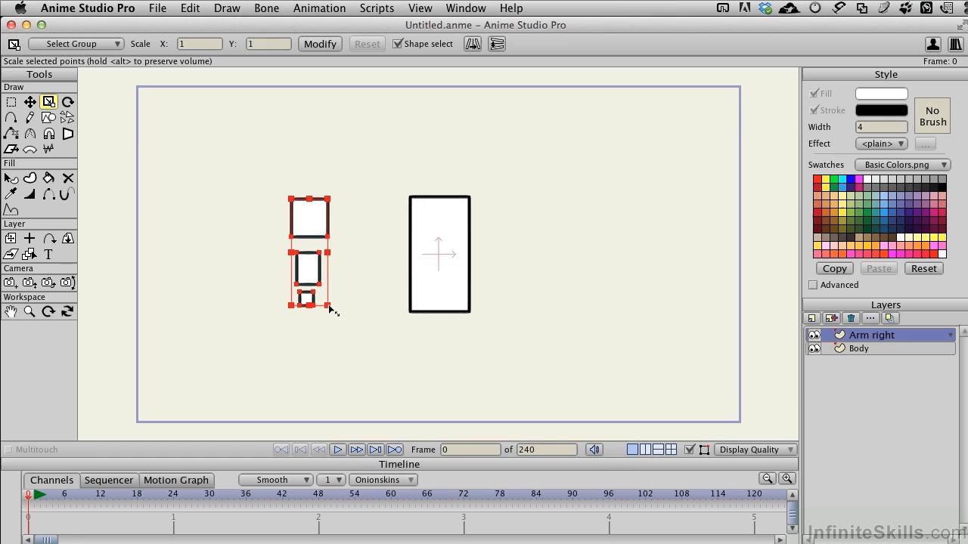
left_click_drag(327, 306, 325, 299)
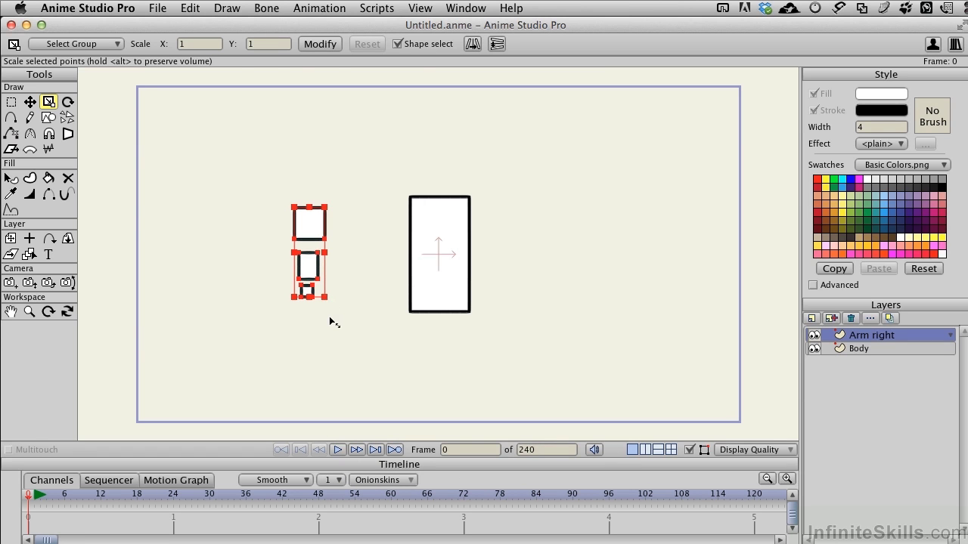
Reposition the small square under the arm and select the middle arm rectangle
left_click(329, 323)
key("t")
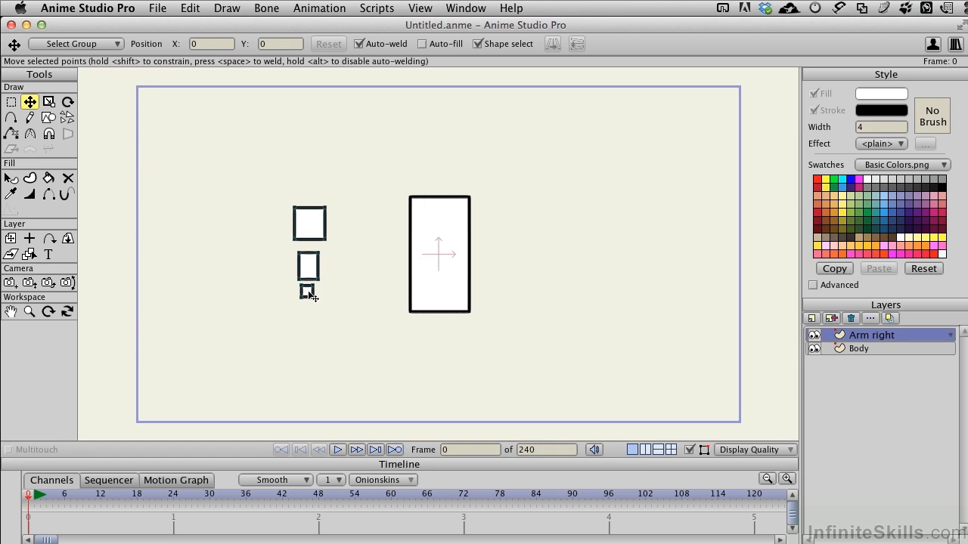
mouse_move(303, 286)
left_mouse_down()
mouse_move(314, 298)
mouse_move(323, 269)
mouse_move(319, 296)
left_mouse_up()
left_click(318, 267)
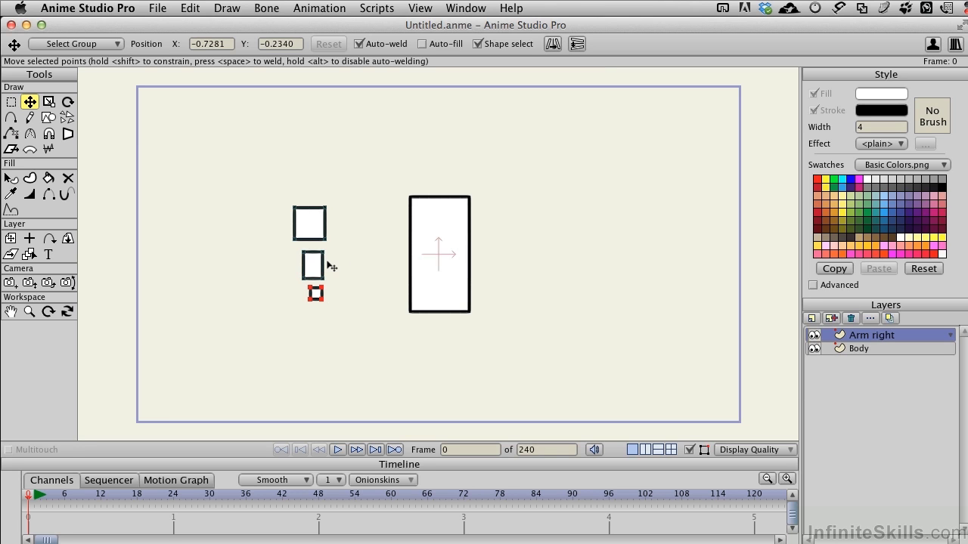
Duplicate the Arm right layer and rename the copy 'Arm left'
left_click(832, 320)
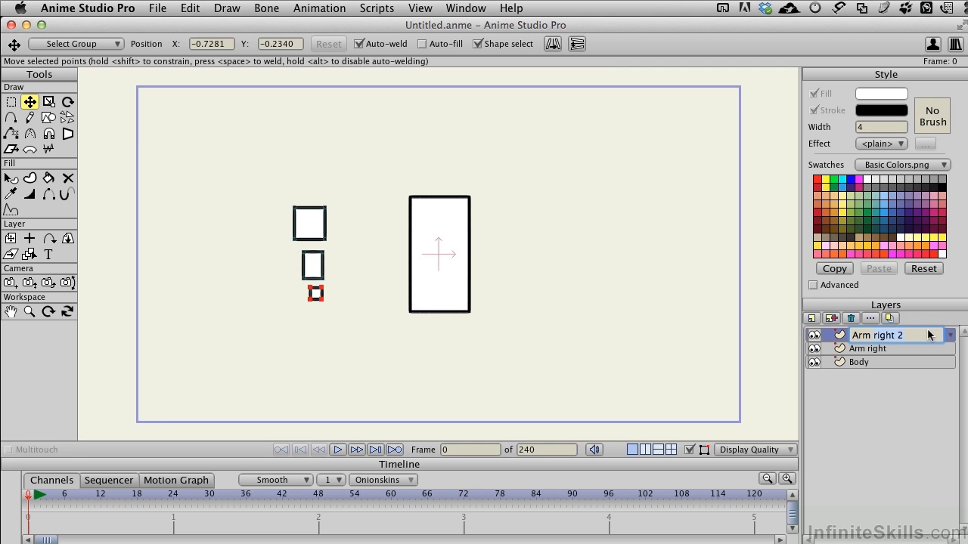
key("BackSpace")
key("BackSpace")
key("BackSpace")
key("BackSpace")
key("BackSpace")
key("BackSpace")
key("BackSpace")
type("left")
key("Return")
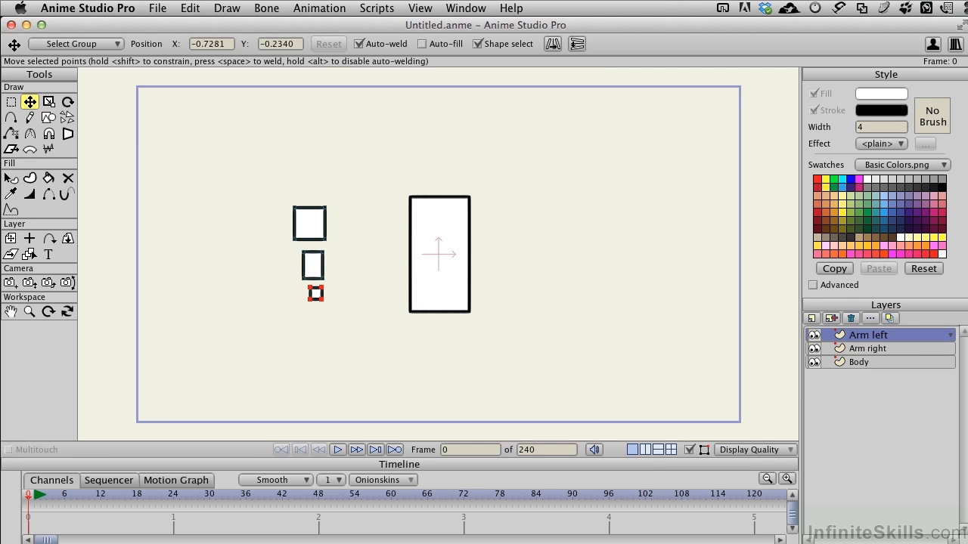
Move the copied arm to the right of the body and flip it horizontally
key("super+a")
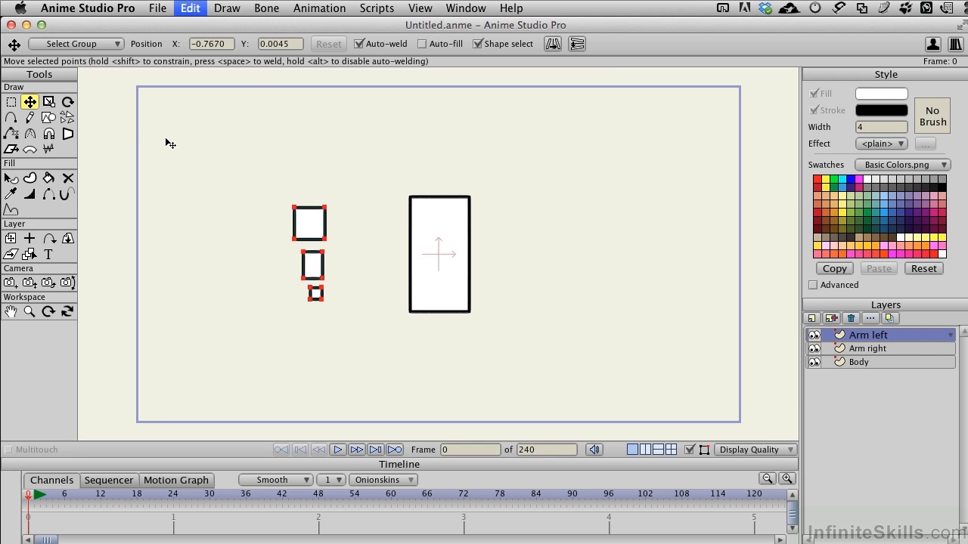
left_click_drag(320, 219, 527, 227)
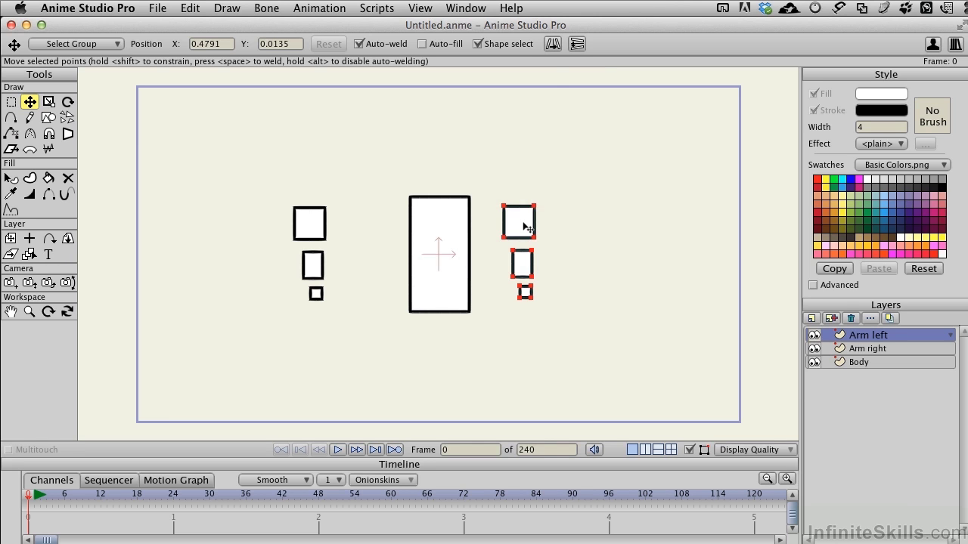
left_click(551, 46)
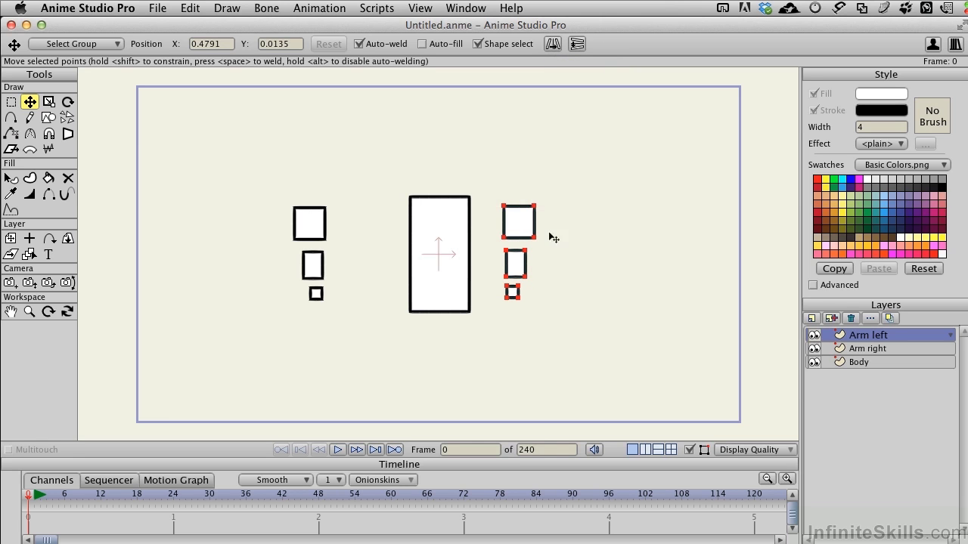
left_click_drag(524, 223, 574, 223)
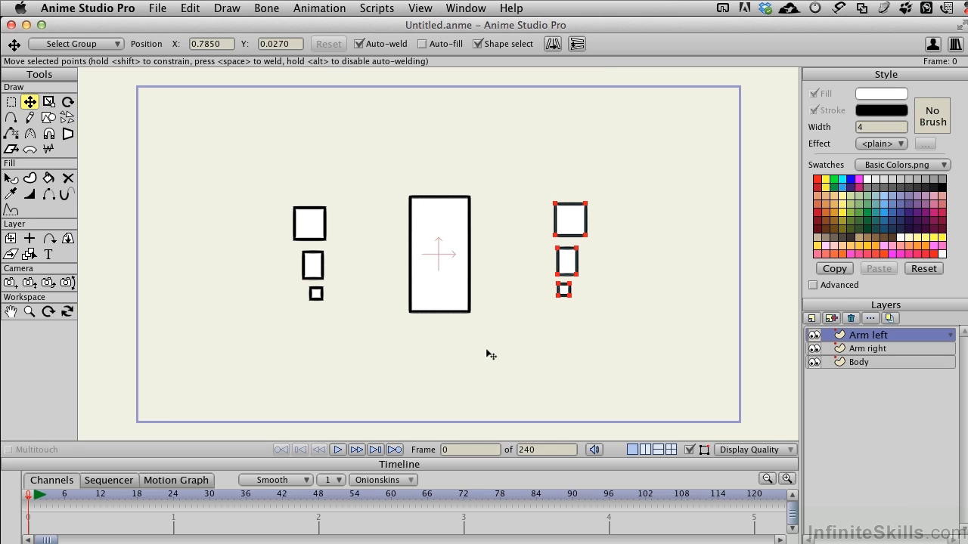
Add a vector layer named 'Leg Right' at the top of the stack
left_click(811, 318)
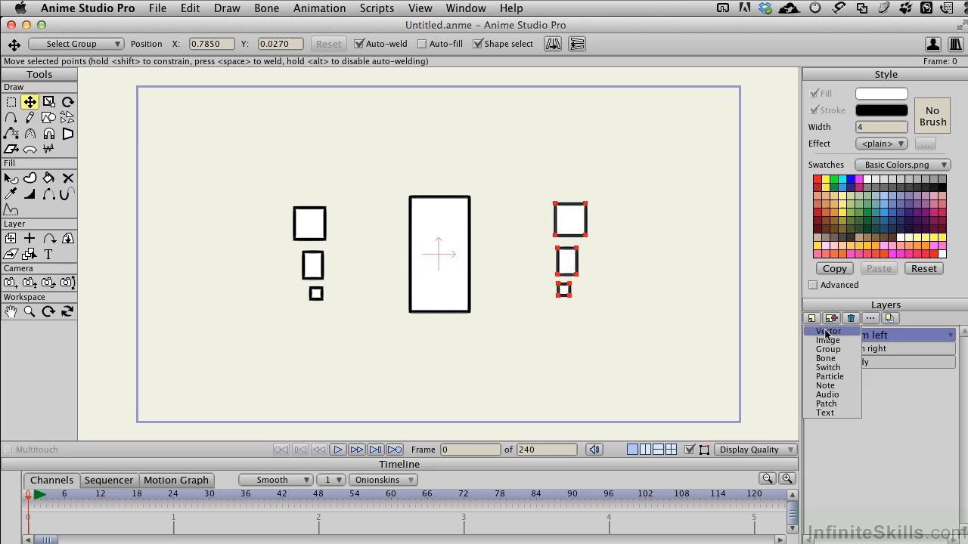
left_click(825, 332)
type("Leg Right")
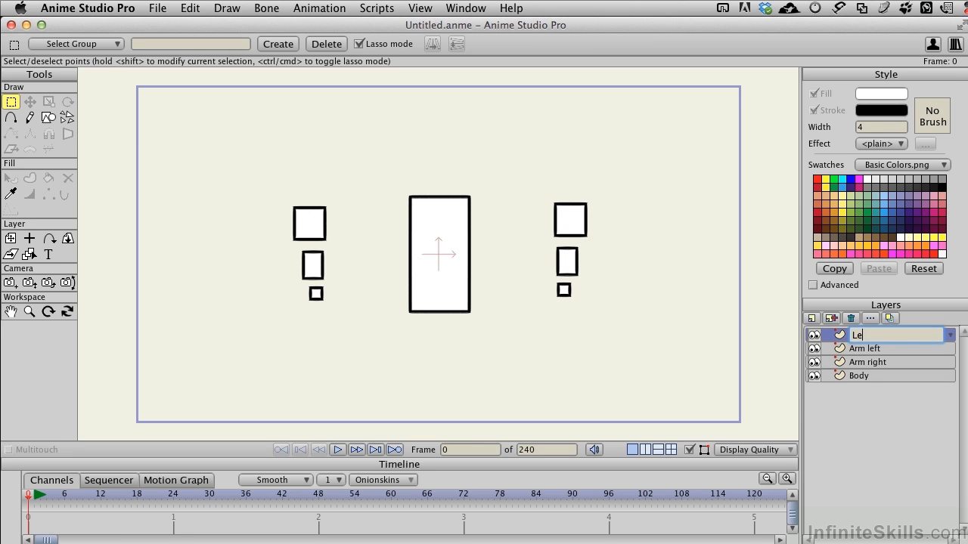
key("Return")
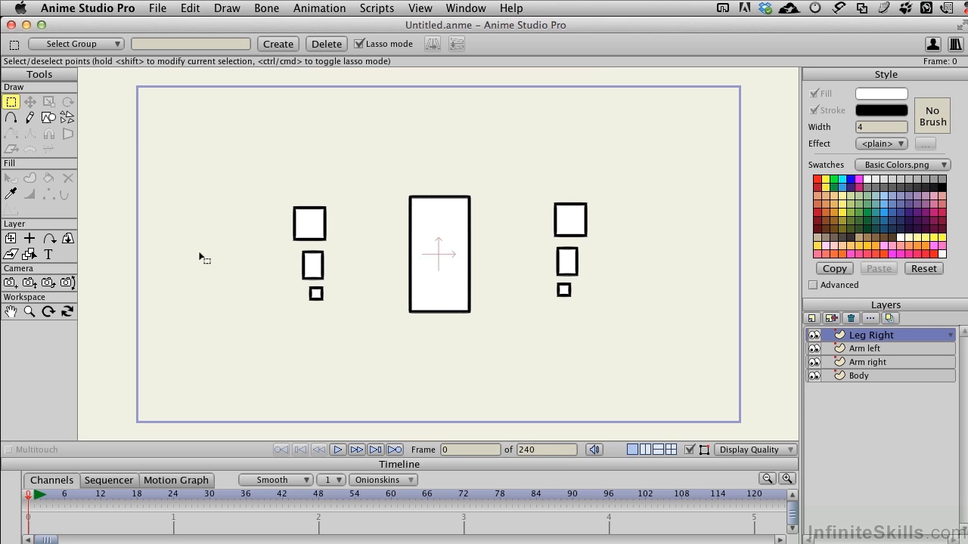
Draw the leg rectangle below the body and duplicate the Leg Right layer
left_click(47, 120)
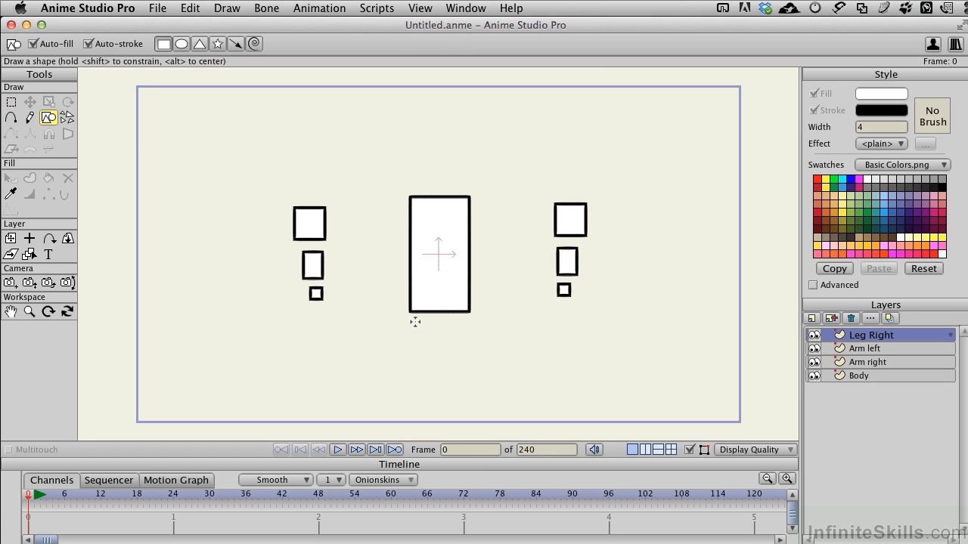
mouse_move(415, 322)
left_mouse_down()
mouse_move(439, 401)
mouse_move(386, 421)
left_mouse_up()
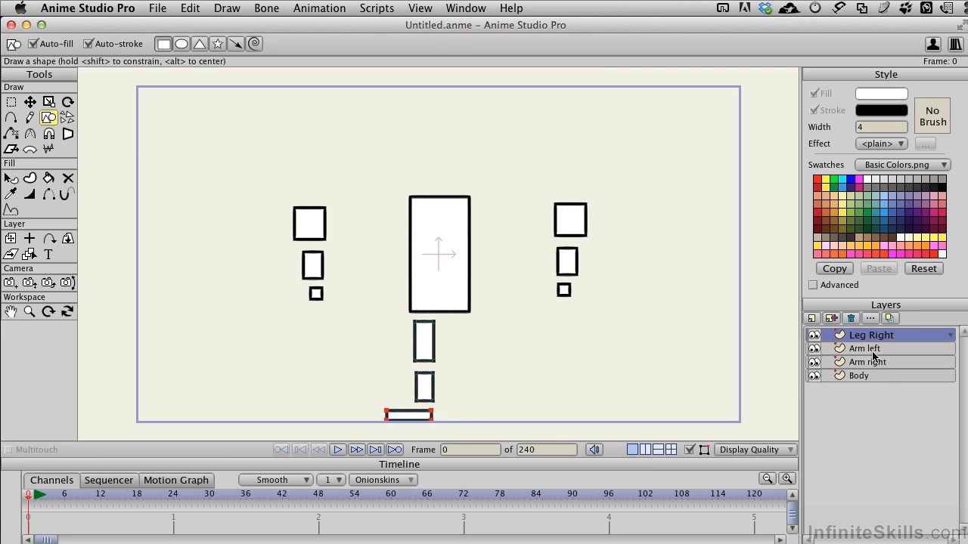
left_click(830, 319)
Name the copy 'Leg Left', move its leg to the right under the body and mirror it
type("L")
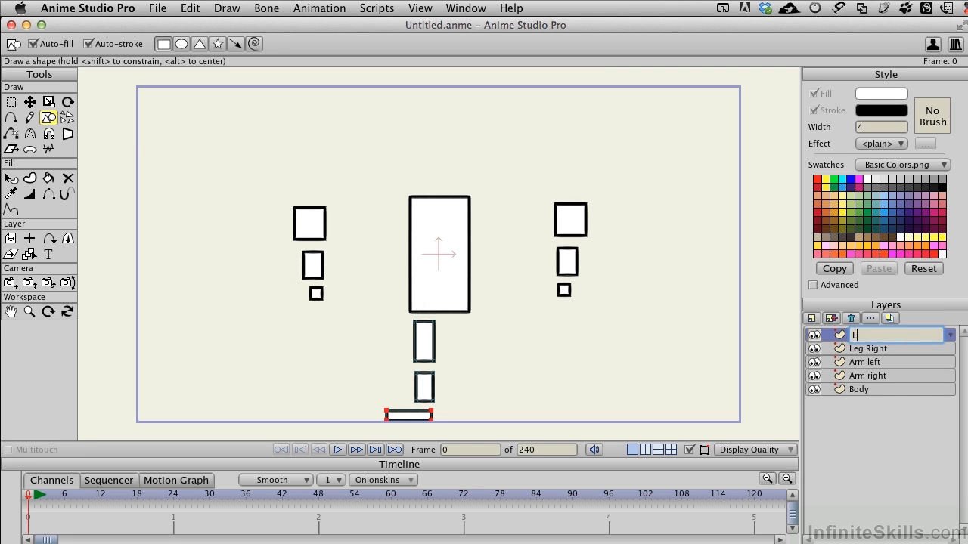
type("eg Left")
key("Return")
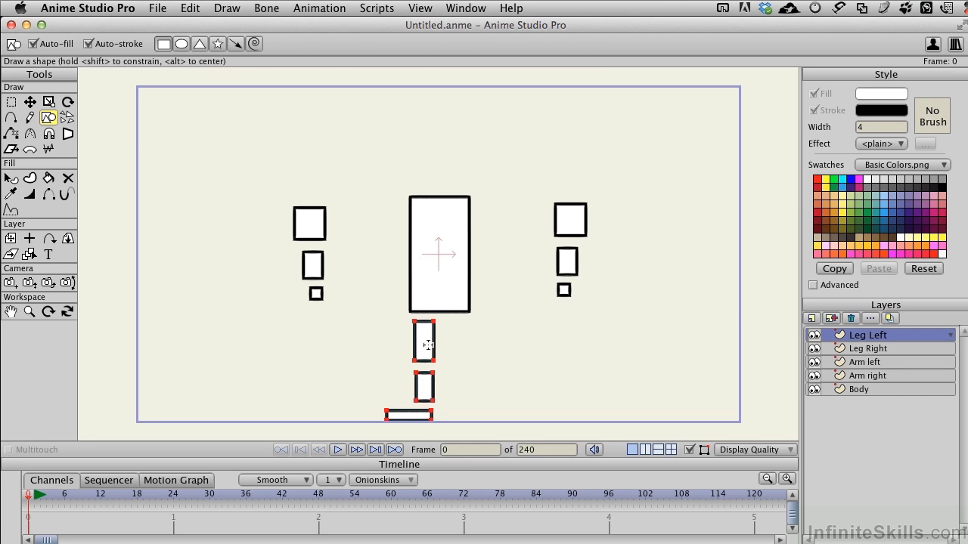
key("t")
left_click_drag(427, 349, 525, 346)
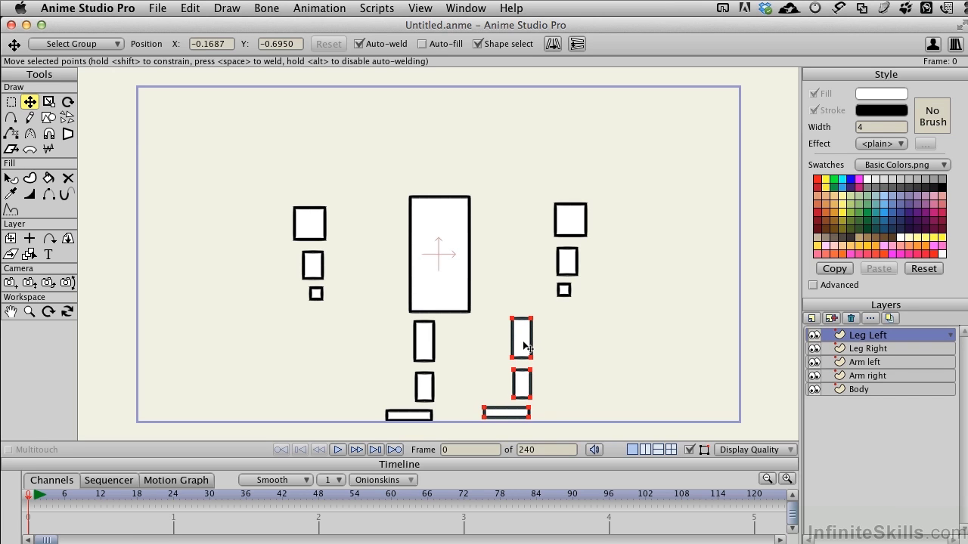
left_click_drag(524, 347, 522, 345)
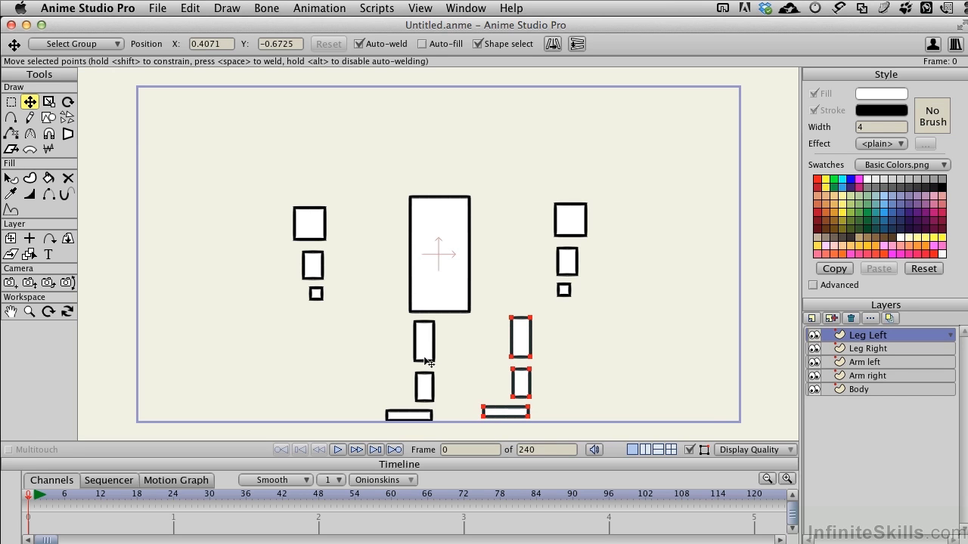
left_click(552, 45)
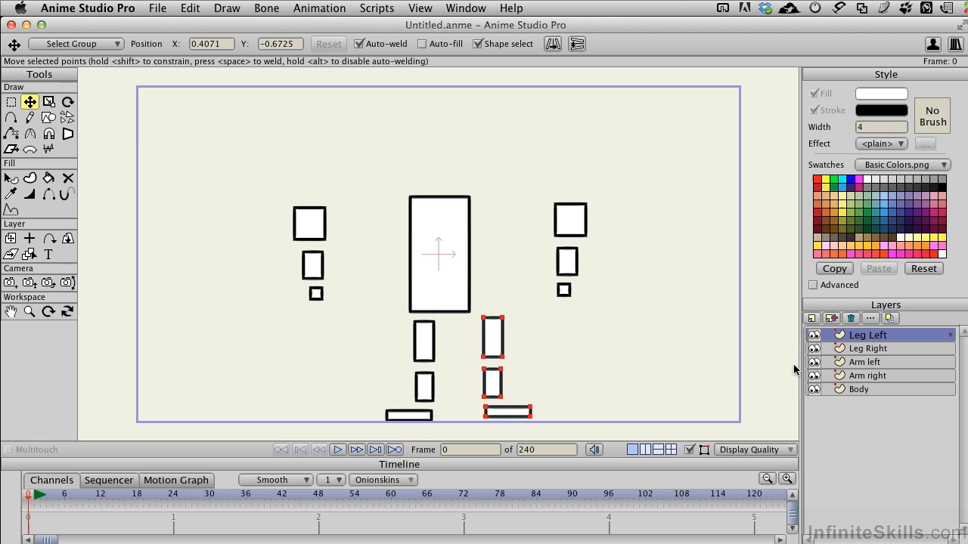
Move the Leg Right shapes left under the body
left_click(869, 350)
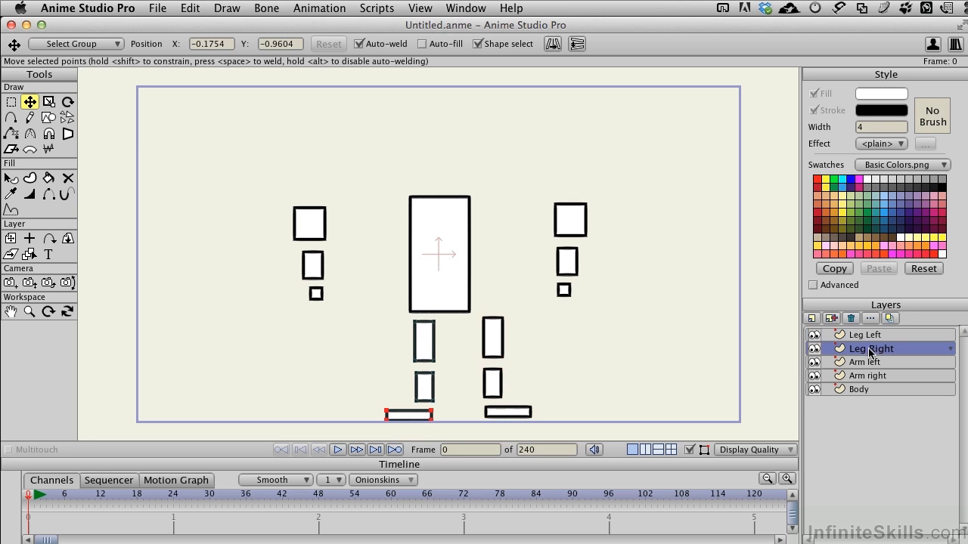
key("super+a")
left_click_drag(426, 345, 376, 344)
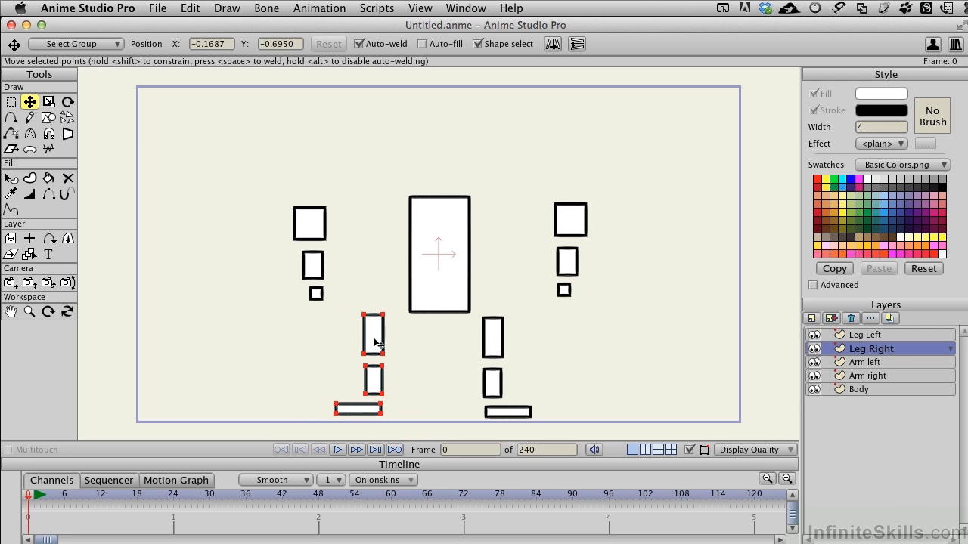
Add a new vector layer named 'Head'
left_click(814, 322)
left_click(830, 331)
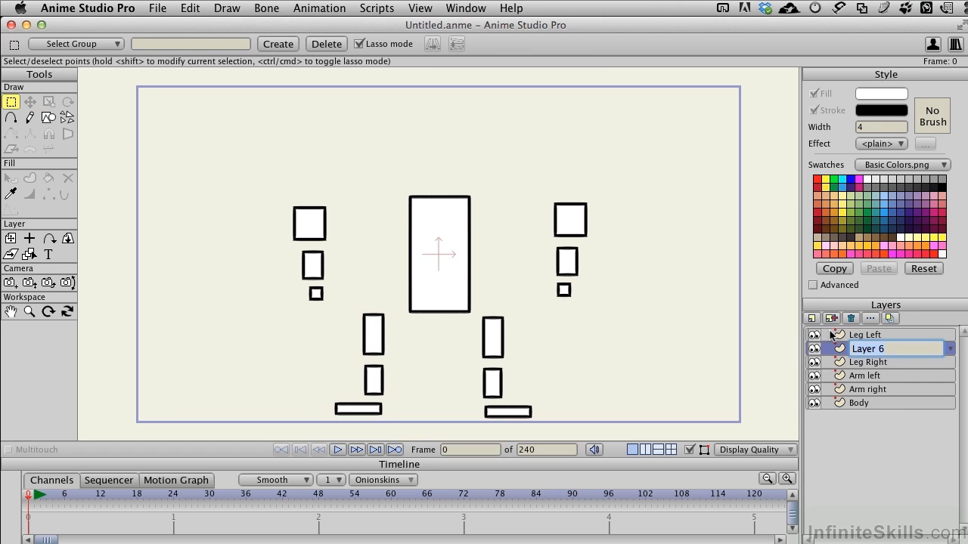
type("Head")
key("Return")
Draw a round head above the body with the ellipse shape option
left_click(46, 121)
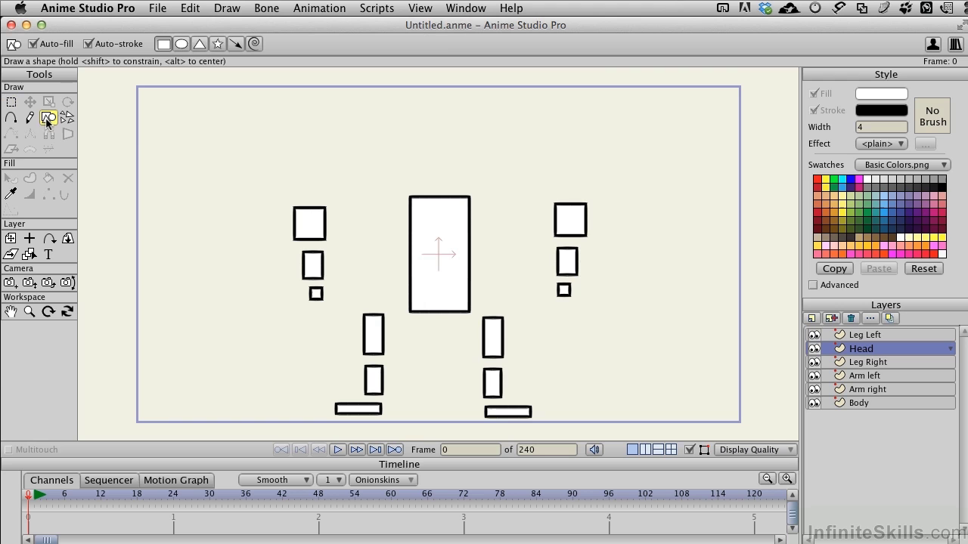
left_click(181, 43)
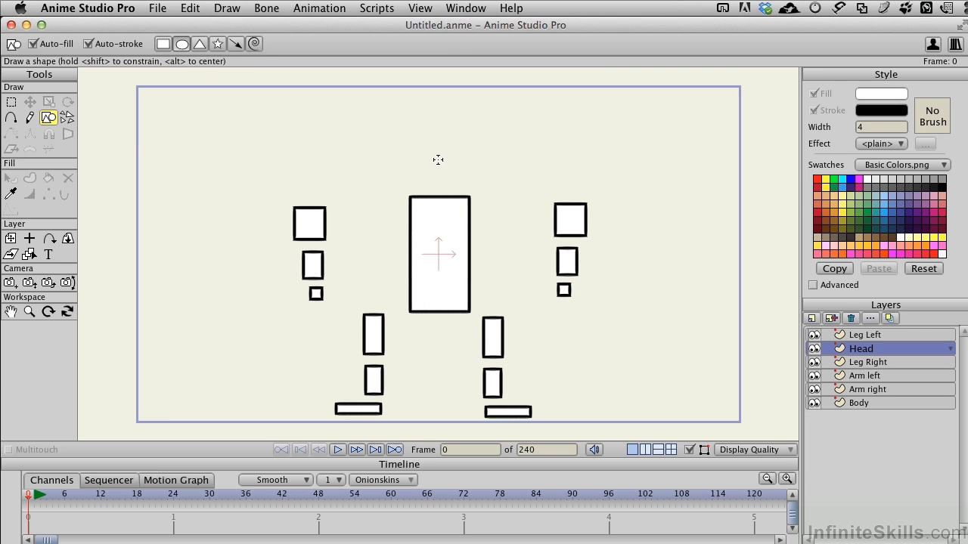
left_click_drag(438, 160, 444, 133)
key("t")
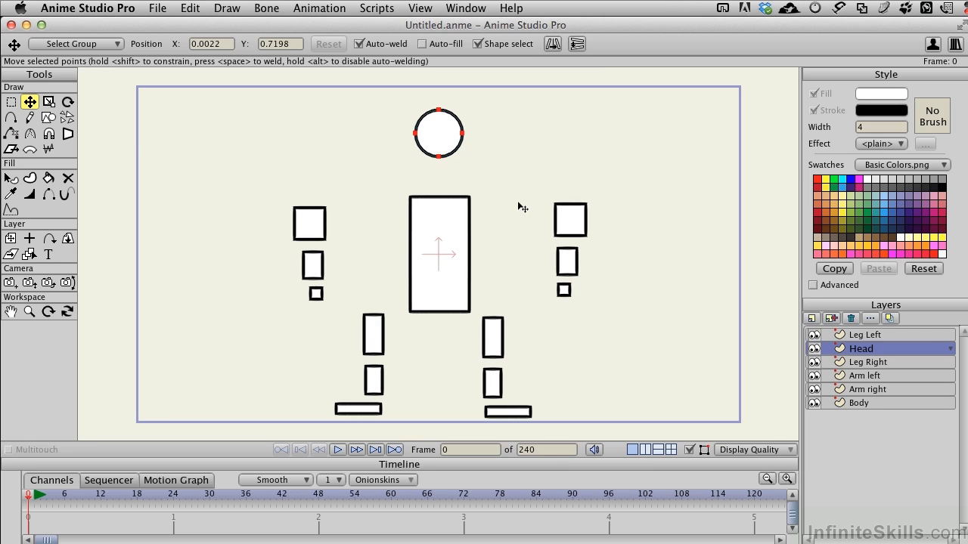
Create a bone layer named 'Character 1' and move it to the top of the layers
left_click(814, 318)
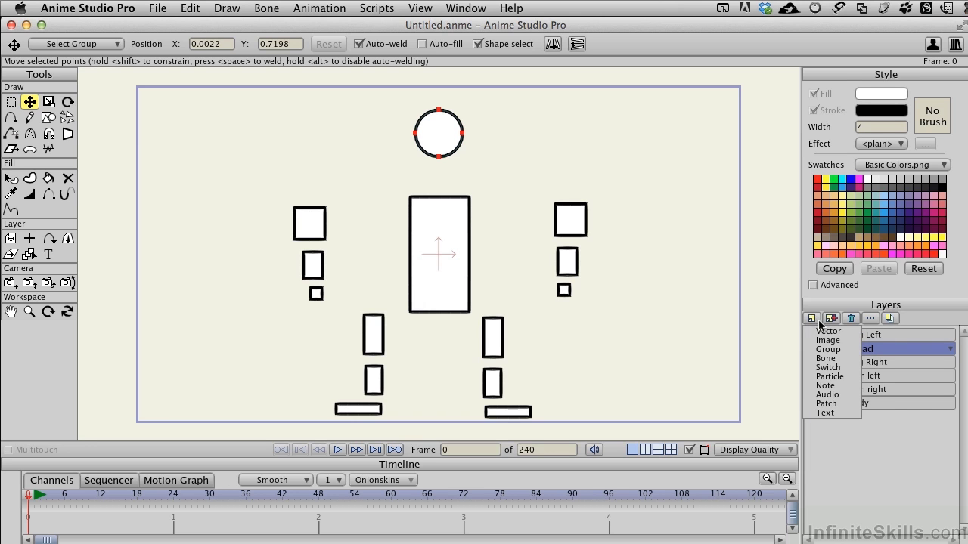
left_click(826, 359)
type("Ch")
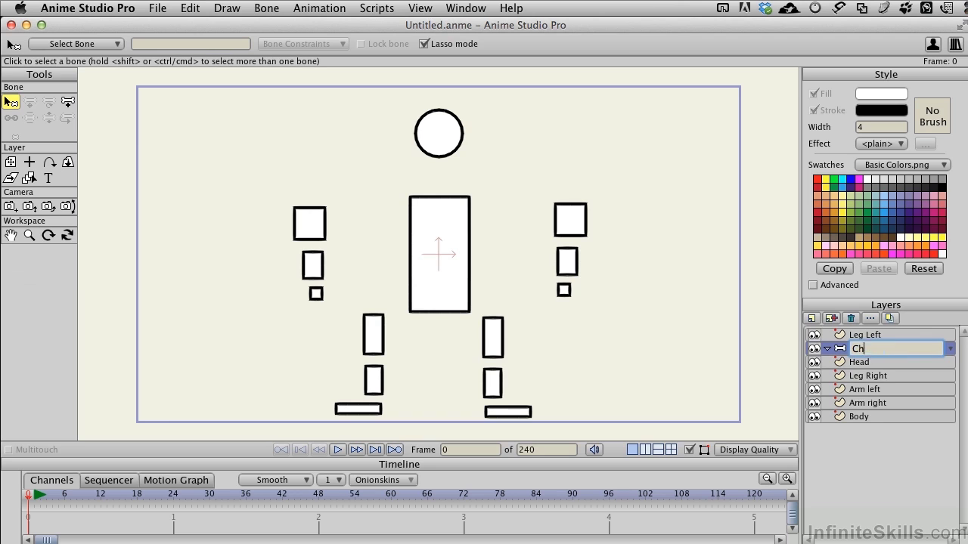
type("aracter 1")
key("Return")
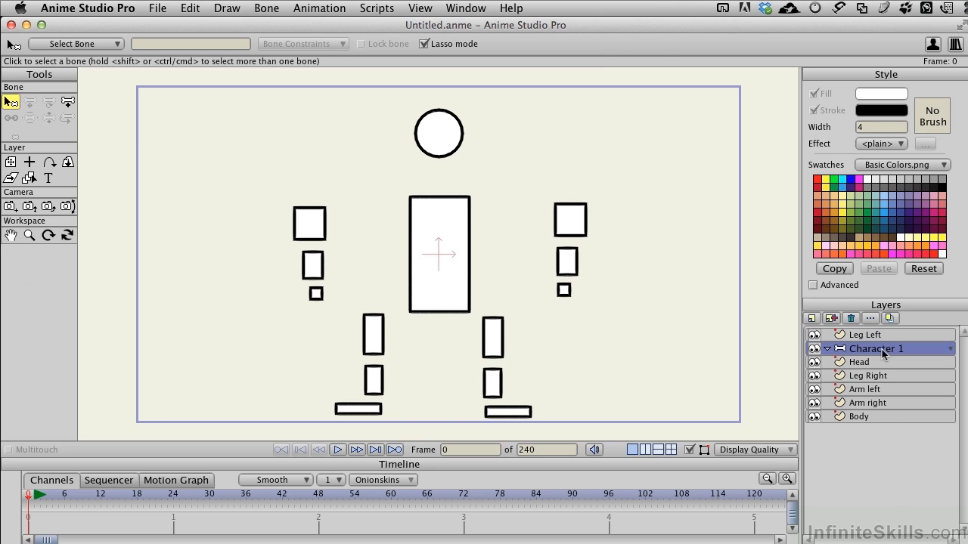
left_click_drag(883, 351, 885, 333)
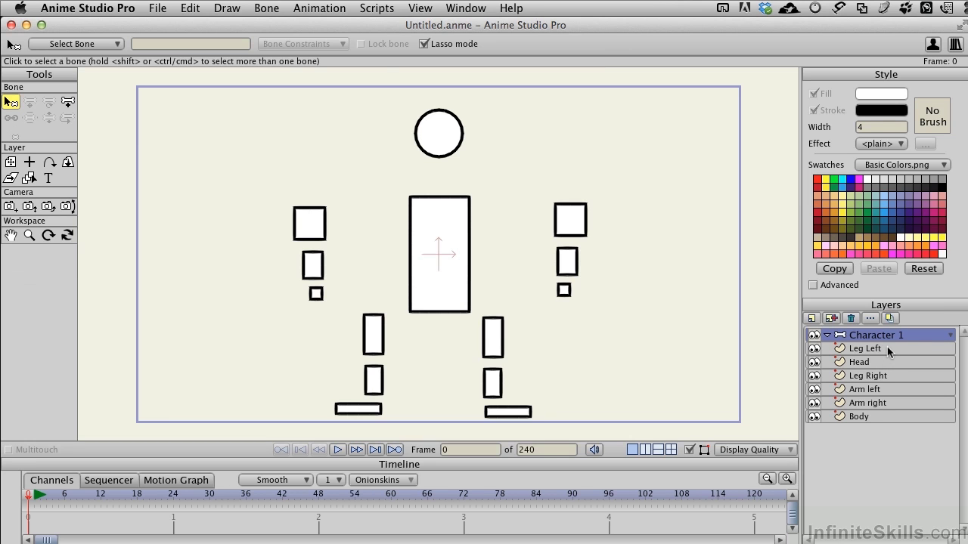
Select the layers from Leg Left down to Body and move them into Character 1
left_click(889, 352)
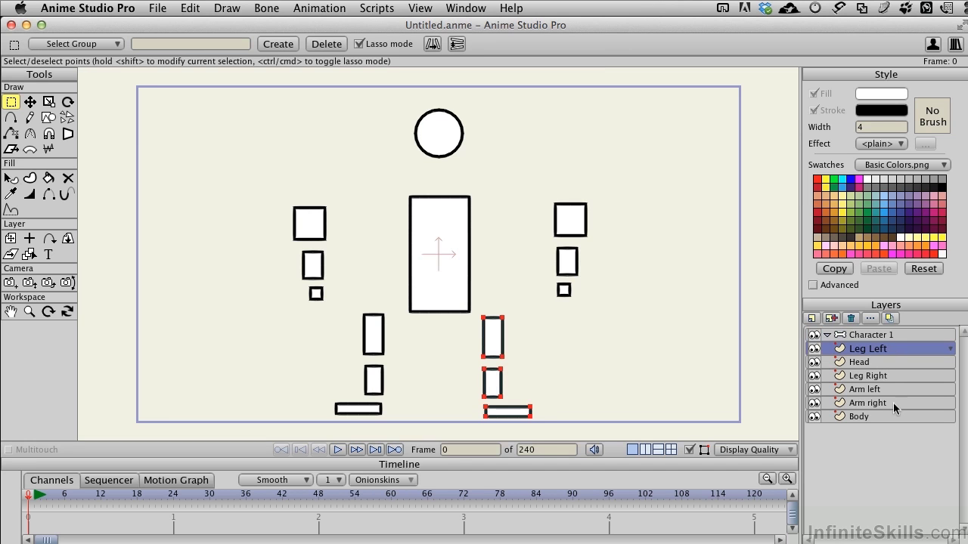
left_click(897, 416, "shift")
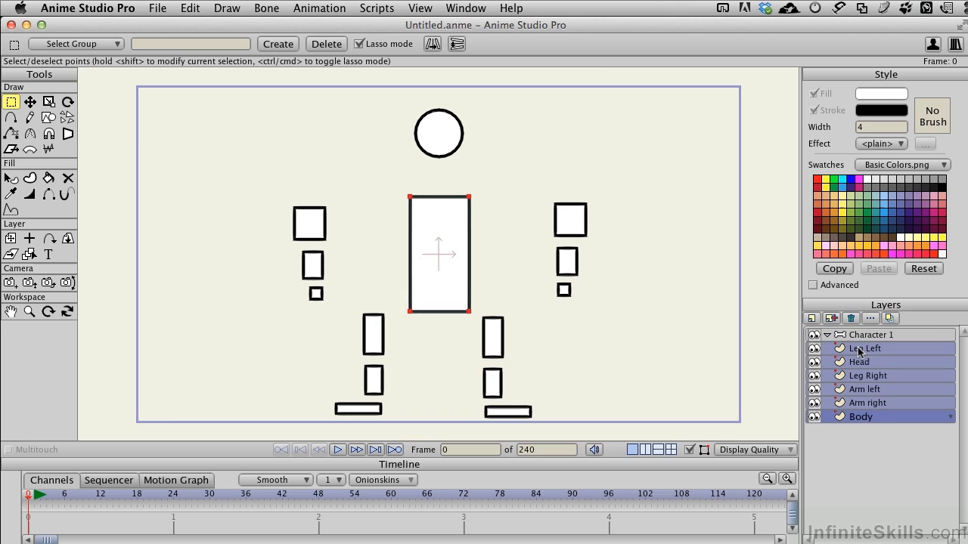
left_click_drag(859, 351, 869, 341)
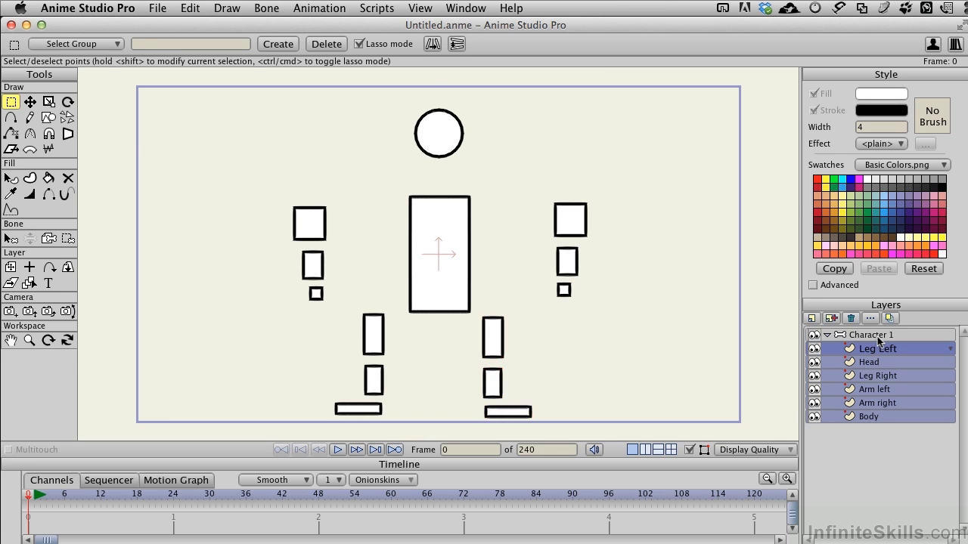
Make the Character 1 bone layer active and switch to the Add Bone tool
left_click(875, 337)
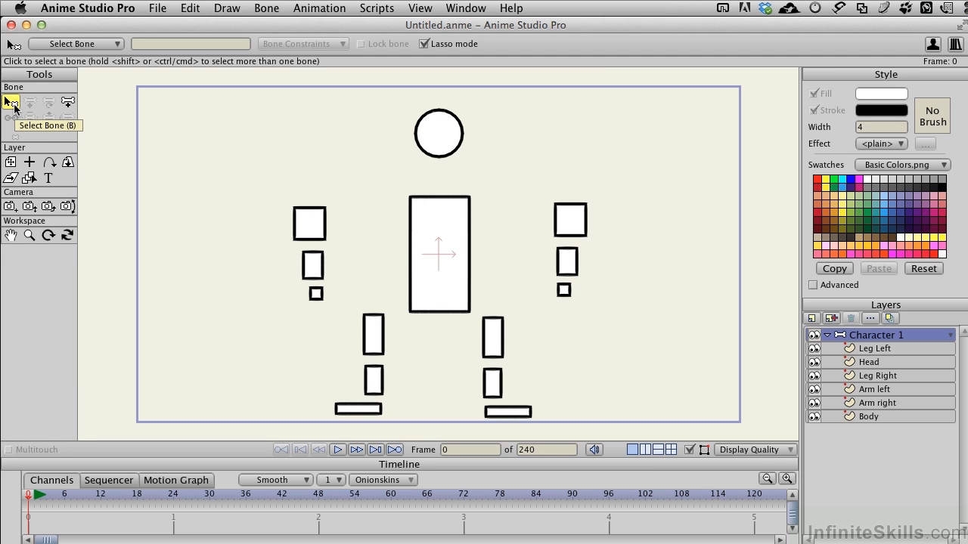
left_click(68, 106)
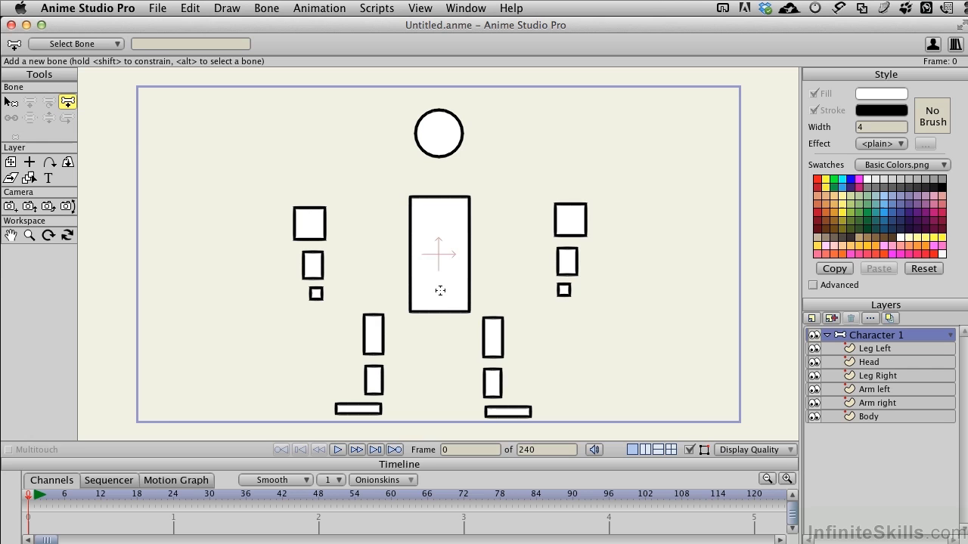
Draw bones from the body toward the right arm, up the body, and into the head
left_click_drag(440, 290, 545, 291)
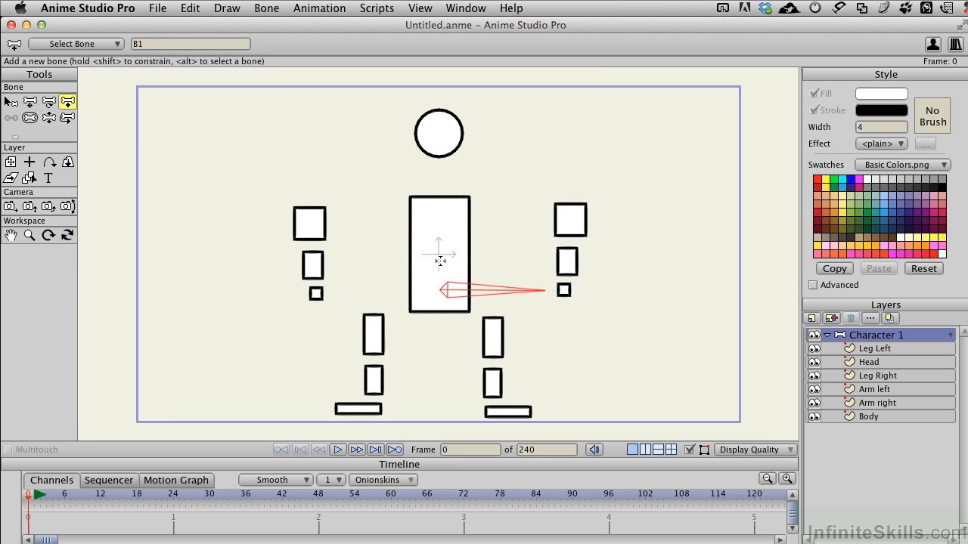
left_click_drag(441, 267, 441, 202)
left_click_drag(439, 150, 439, 121)
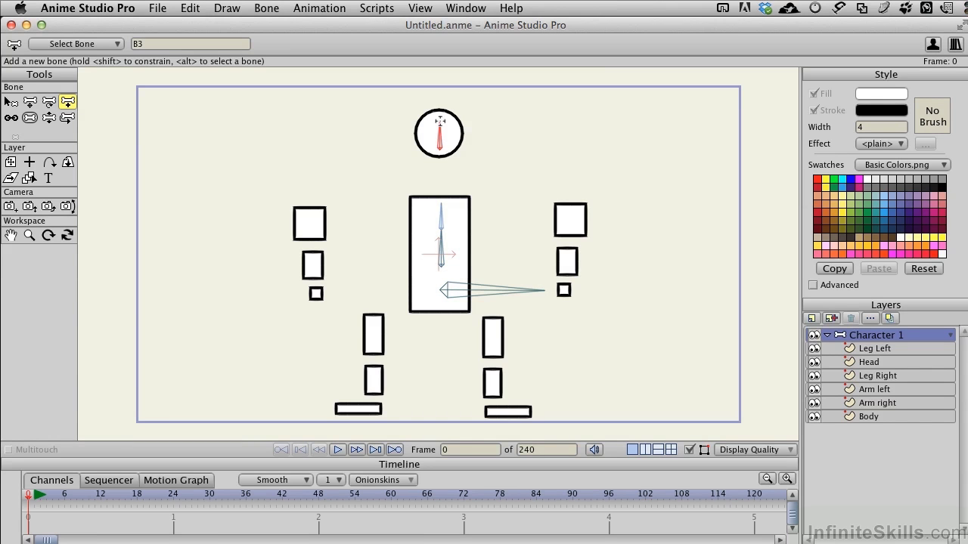
Draw bones down the right and left arms, the left leg, and the right thigh
left_click(569, 209)
left_click_drag(570, 210, 564, 298)
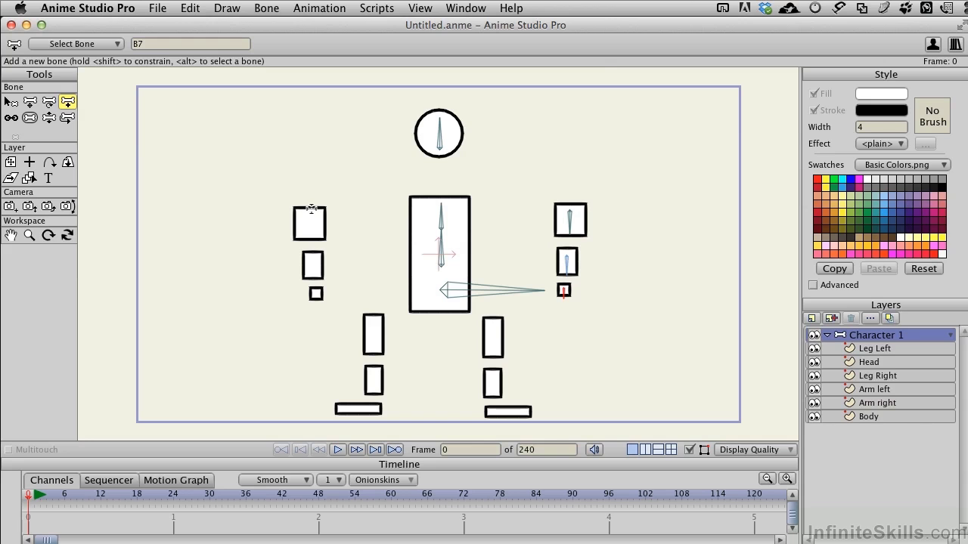
left_click_drag(310, 209, 316, 299)
mouse_move(372, 316)
left_mouse_down()
mouse_move(373, 393)
mouse_move(357, 408)
mouse_move(338, 408)
left_mouse_up()
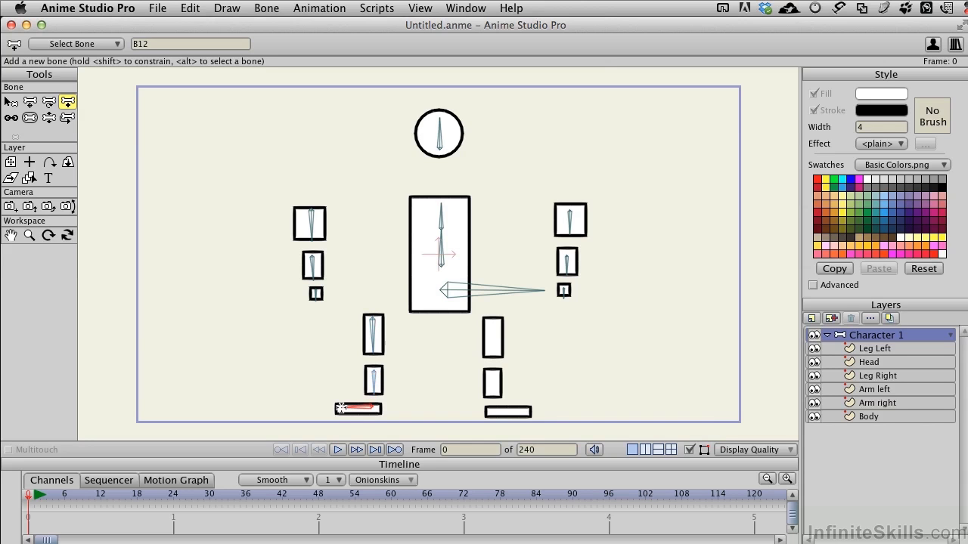
left_click(493, 319)
left_click_drag(494, 319, 531, 412)
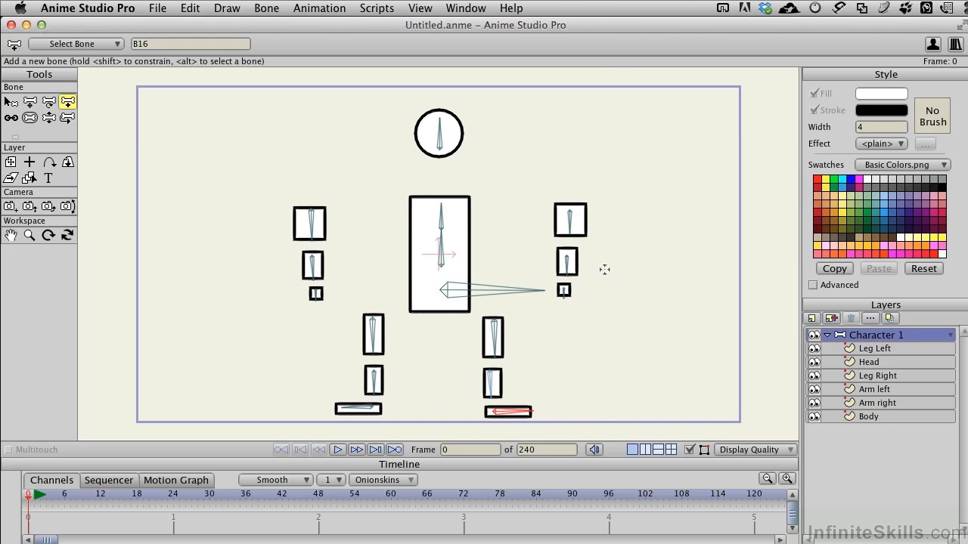